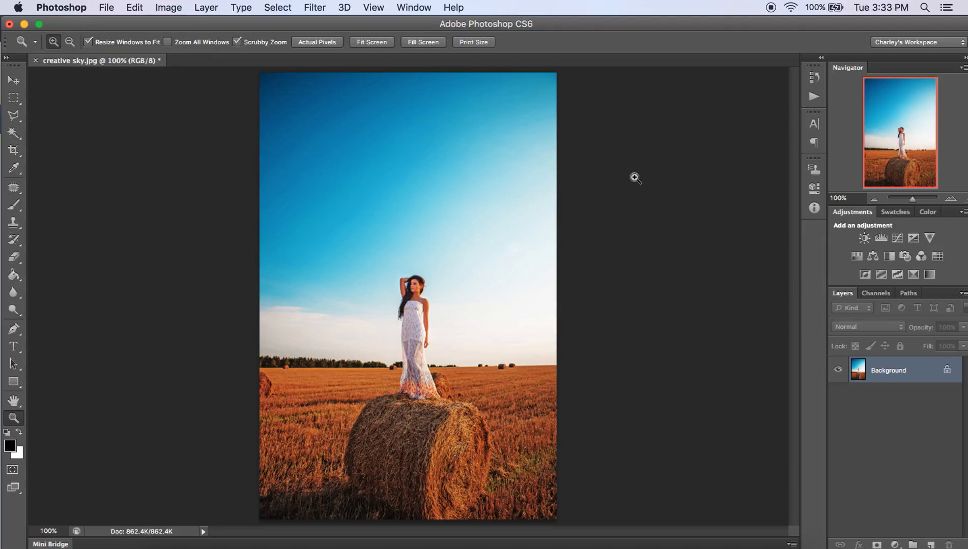
- Place creativeSky-64.jpg from the photos for overlays folder into the creative sky.jpg document
{"action": "left_click", "coordinate": [104, 7]}
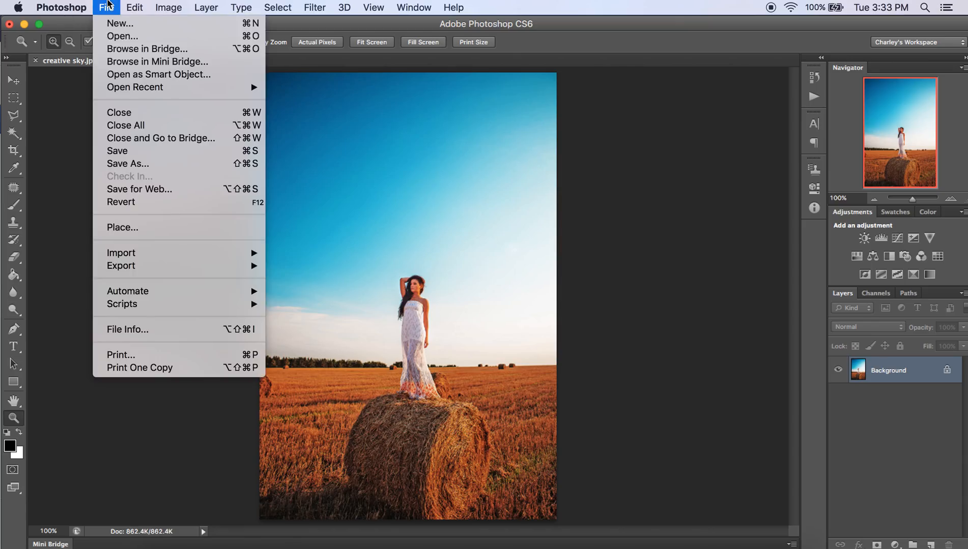
{"action": "left_click", "coordinate": [153, 226]}
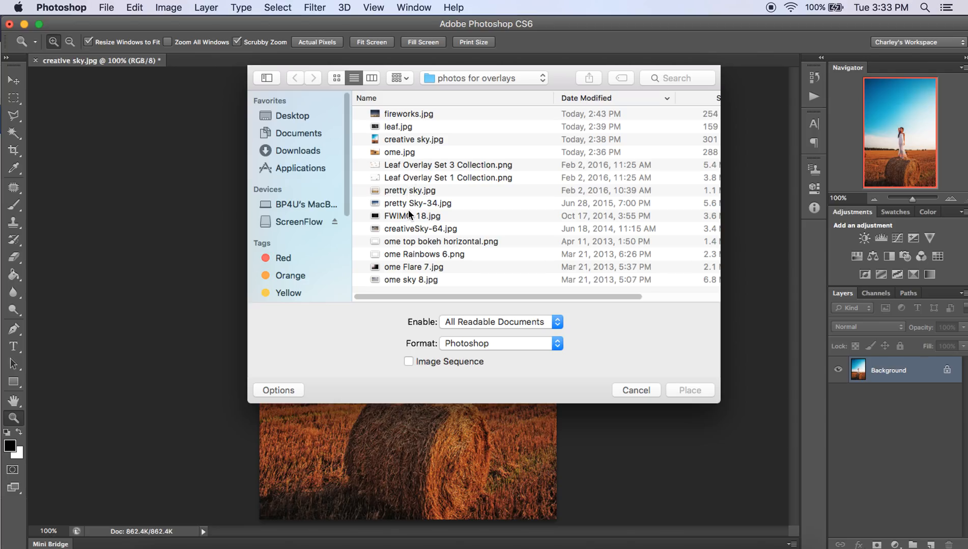
{"action": "left_click", "coordinate": [421, 229]}
{"action": "left_click", "coordinate": [691, 391]}
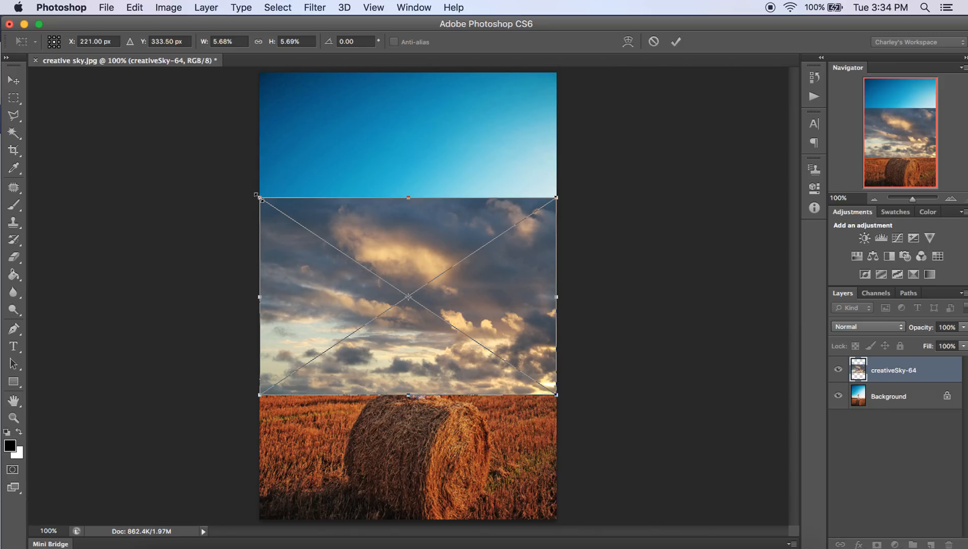
- Scale the placed clouds to about 9.41% and position them at about X 166, Y 238 px, covering the whole sky
{"action": "left_click_drag", "start_coordinate": [258, 197], "coordinate": [148, 120]}
{"action": "left_click_drag", "start_coordinate": [553, 125], "coordinate": [646, 81]}
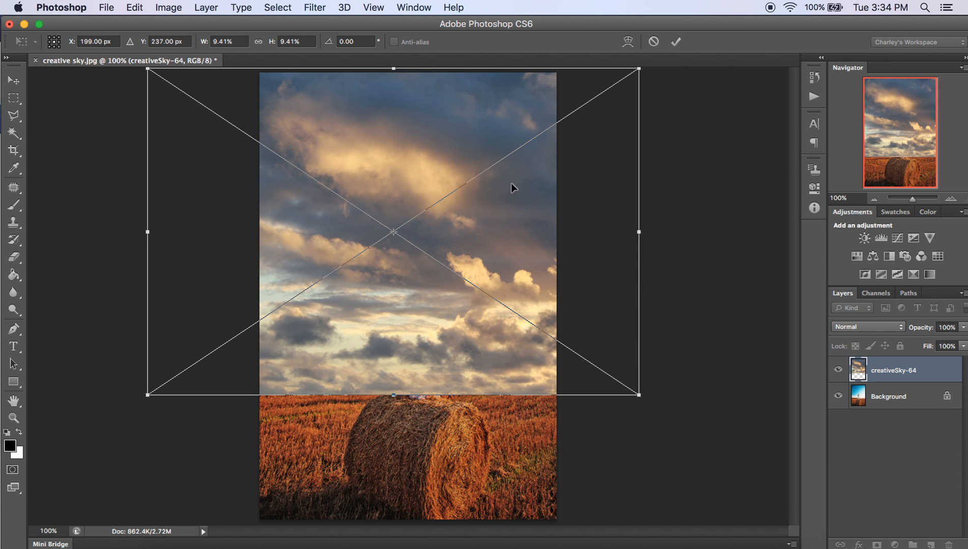
{"action": "left_click_drag", "start_coordinate": [510, 231], "coordinate": [488, 230]}
{"action": "key", "text": "Down"}
{"action": "key", "text": "Down"}
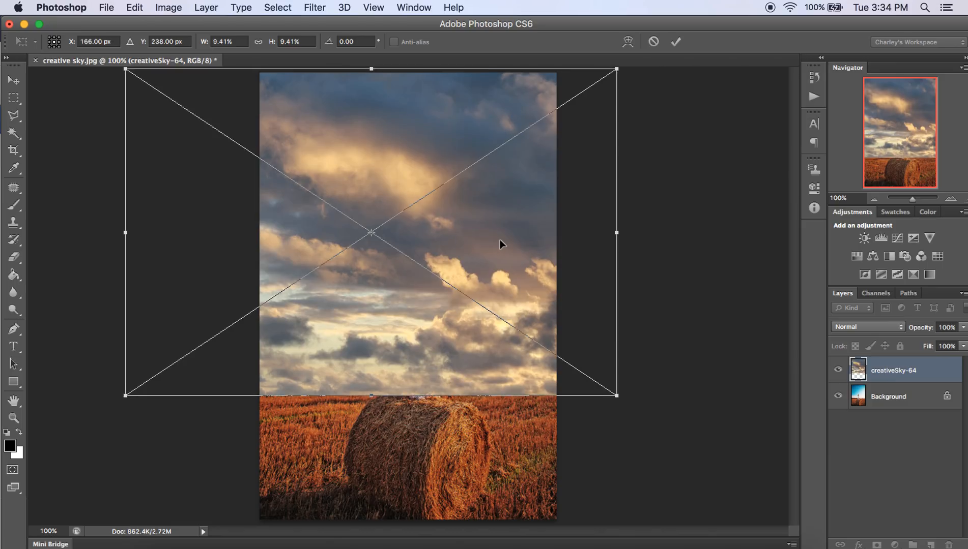
{"action": "left_click", "coordinate": [678, 42]}
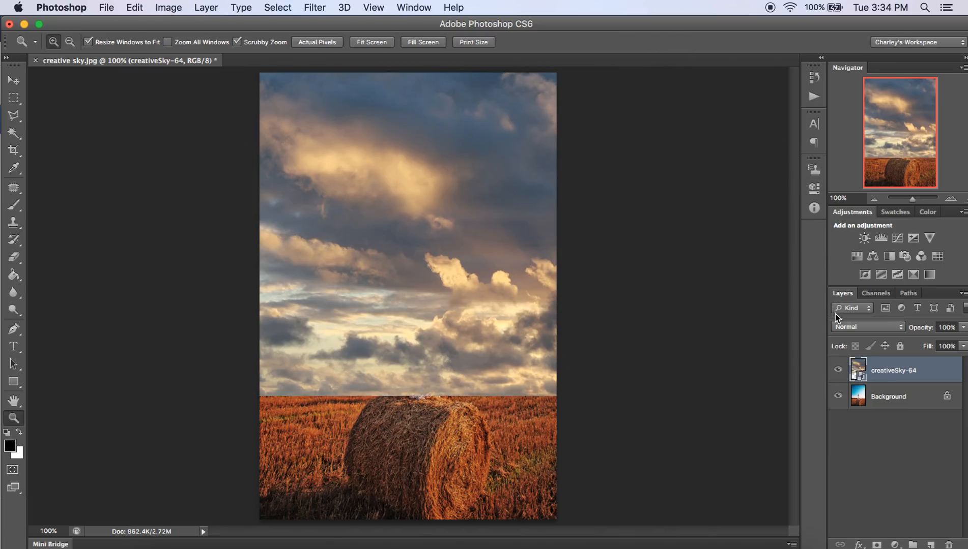
{"action": "left_click", "coordinate": [843, 328]}
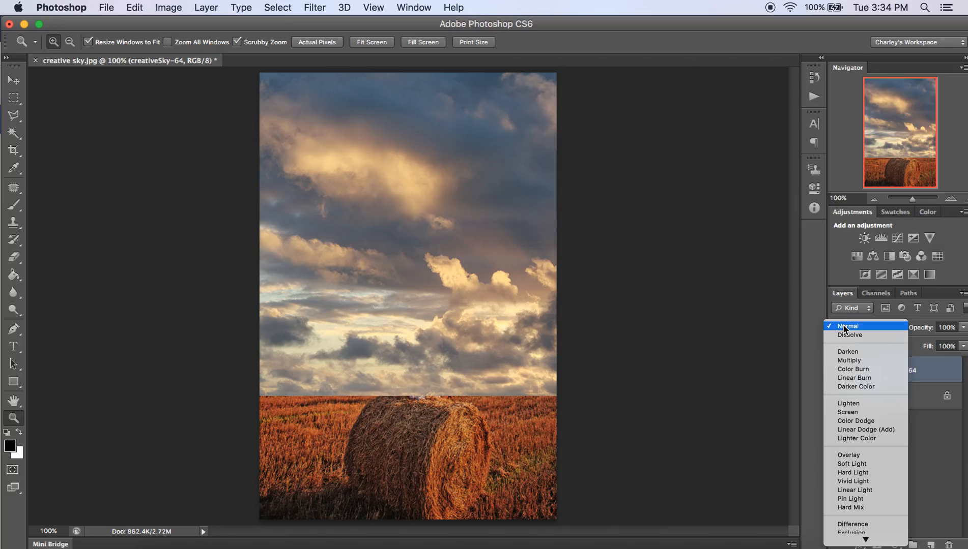
{"action": "left_click", "coordinate": [843, 327]}
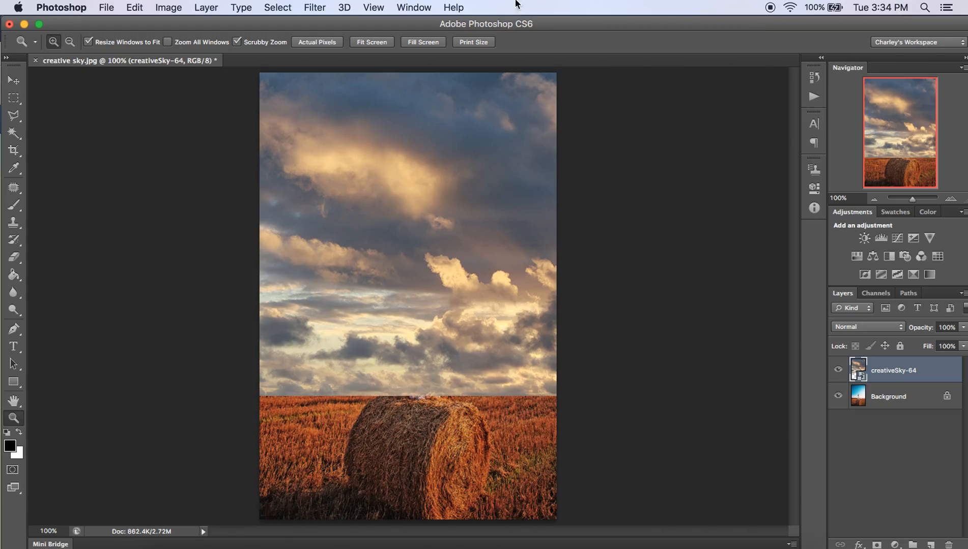
{"action": "left_click", "coordinate": [407, 6]}
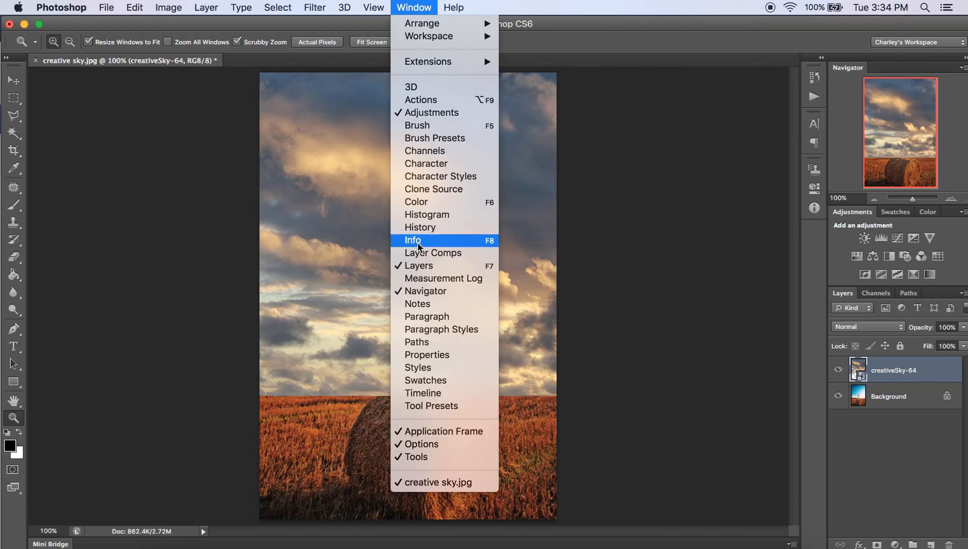
{"action": "left_click", "coordinate": [880, 460]}
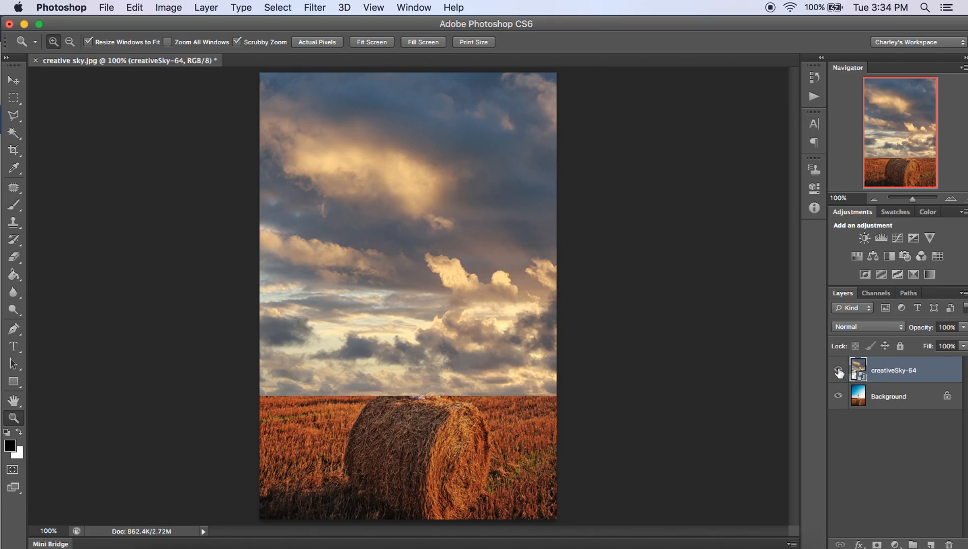
- Set the creativeSky-64 layer's blend mode to Multiply and compare the image with the layer hidden and shown
{"action": "left_click", "coordinate": [848, 328]}
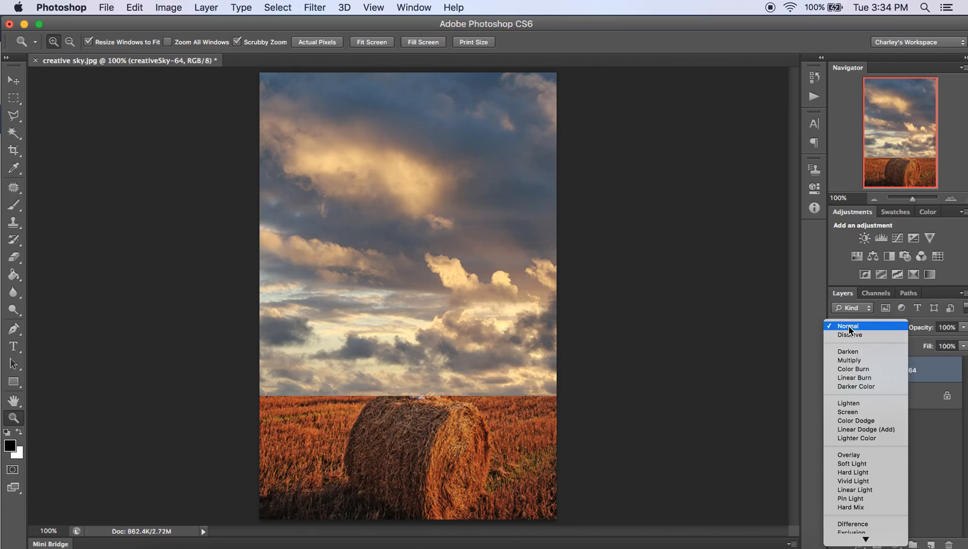
{"action": "left_click", "coordinate": [858, 362]}
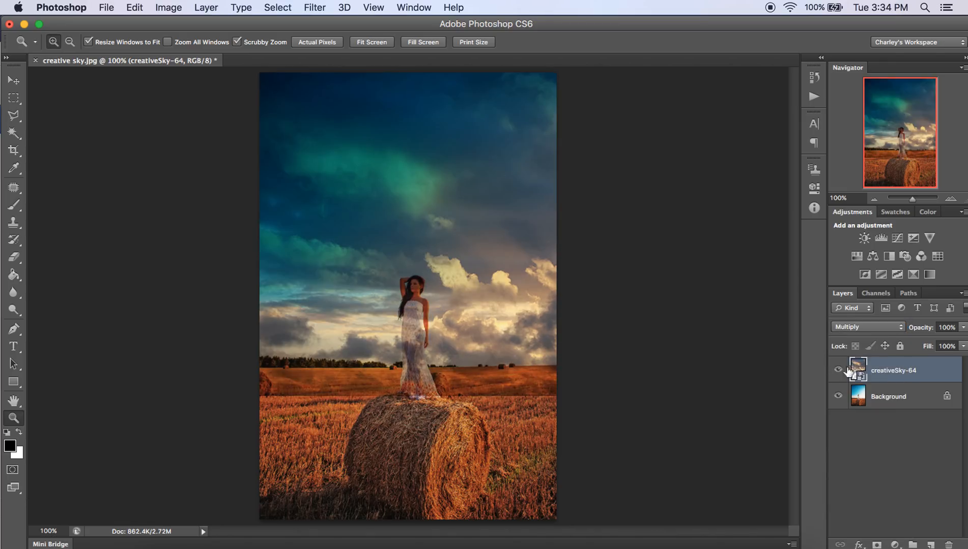
{"action": "left_click", "coordinate": [838, 371]}
{"action": "left_click", "coordinate": [838, 371]}
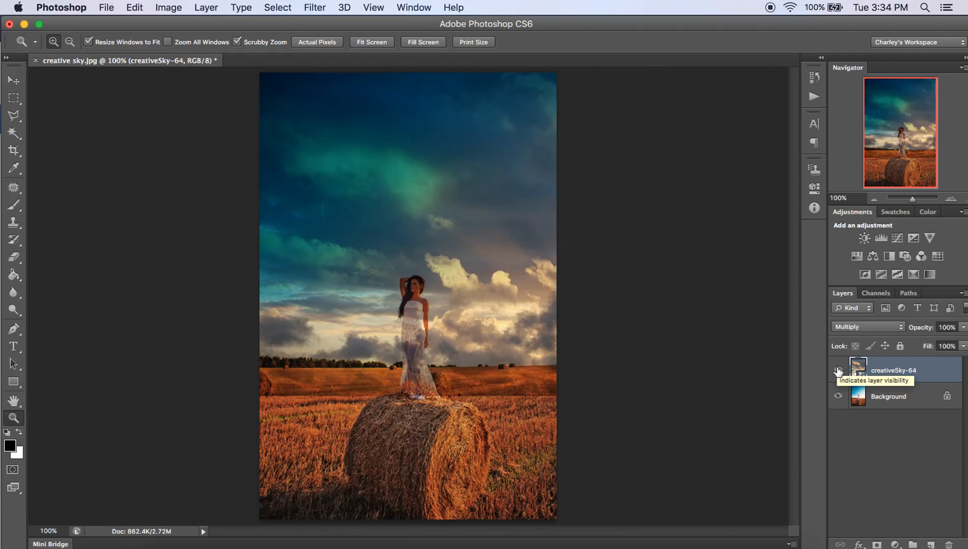
- Hide the creativeSky-64 layer and duplicate the Background layer
{"action": "left_click", "coordinate": [838, 371]}
{"action": "left_click", "coordinate": [884, 398]}
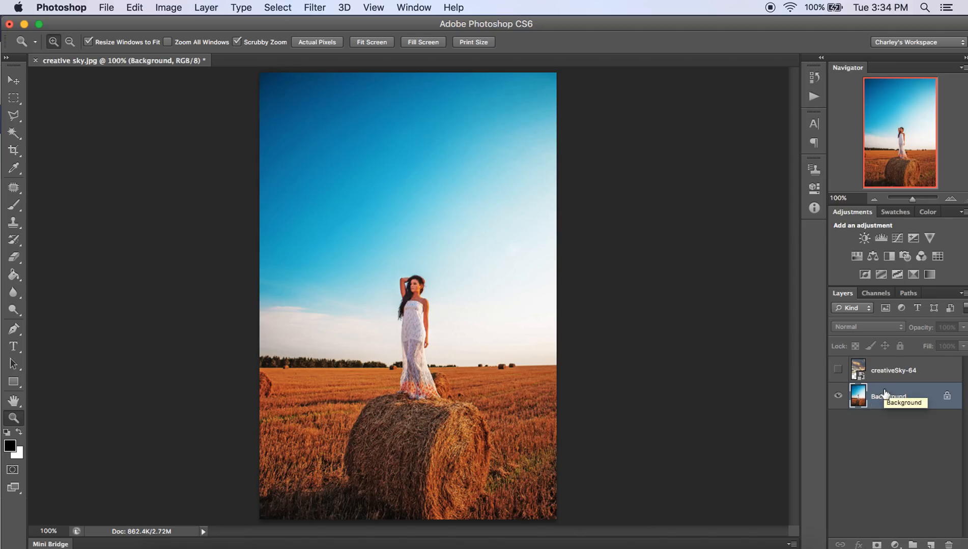
{"action": "key", "text": "super+j"}
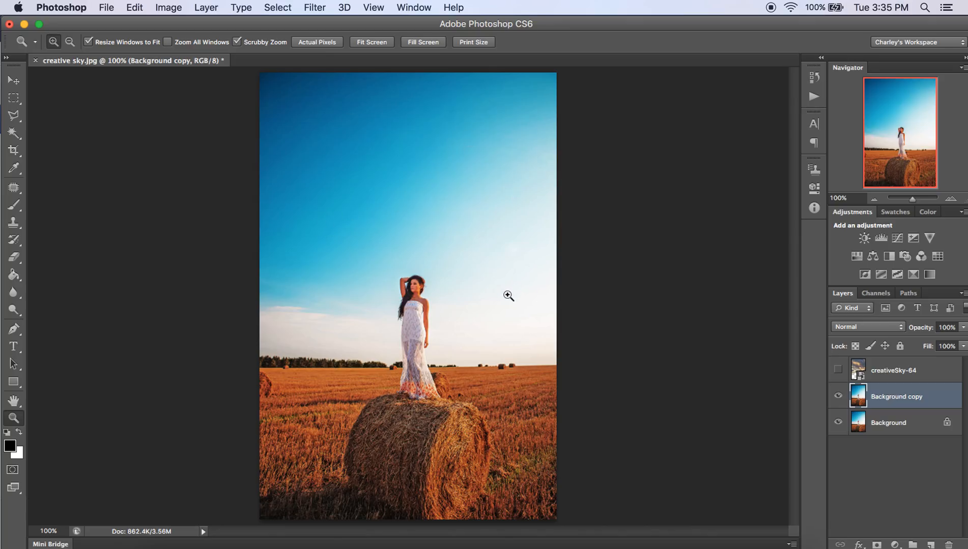
- Set the foreground colour to the pale sky tone f1f3f2, sampled beside the woman
{"action": "left_click", "coordinate": [10, 446]}
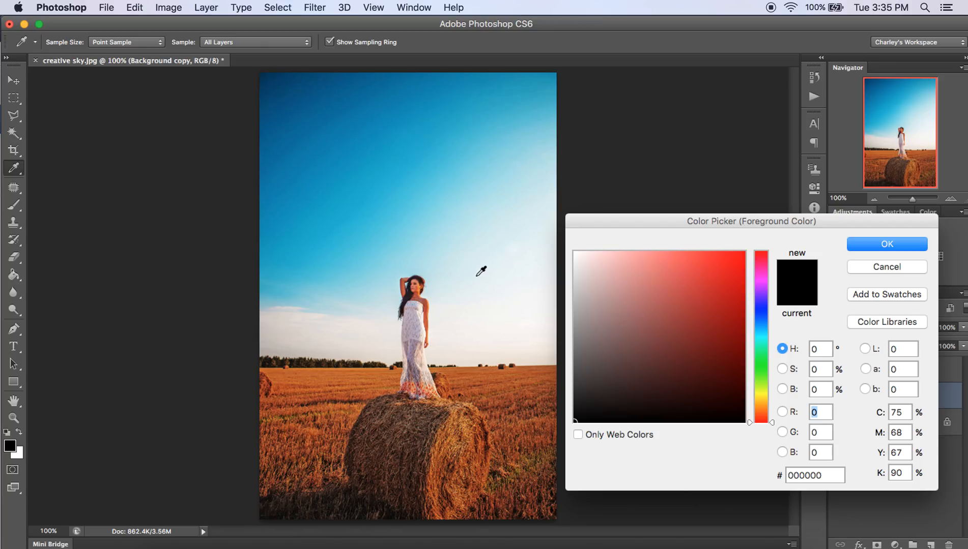
{"action": "left_click", "coordinate": [510, 301]}
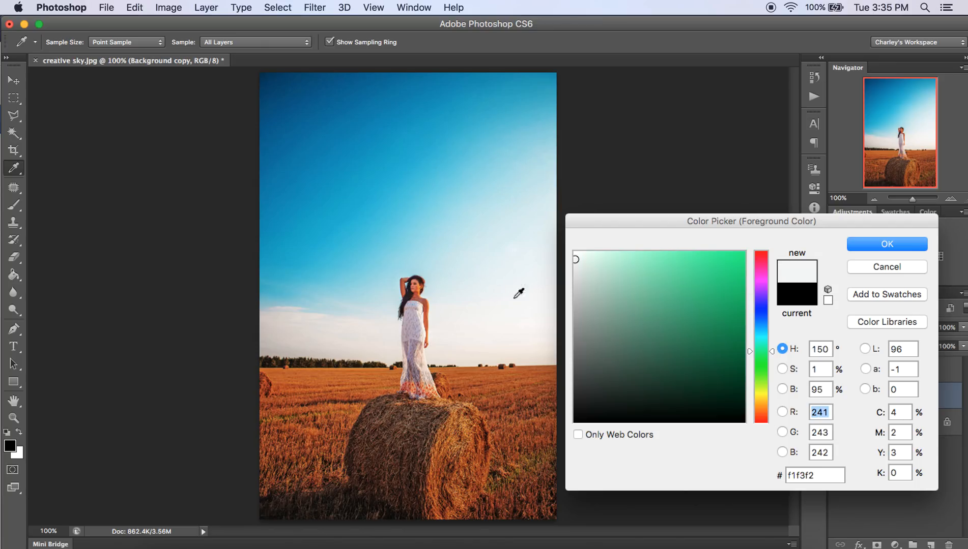
{"action": "left_click", "coordinate": [911, 247]}
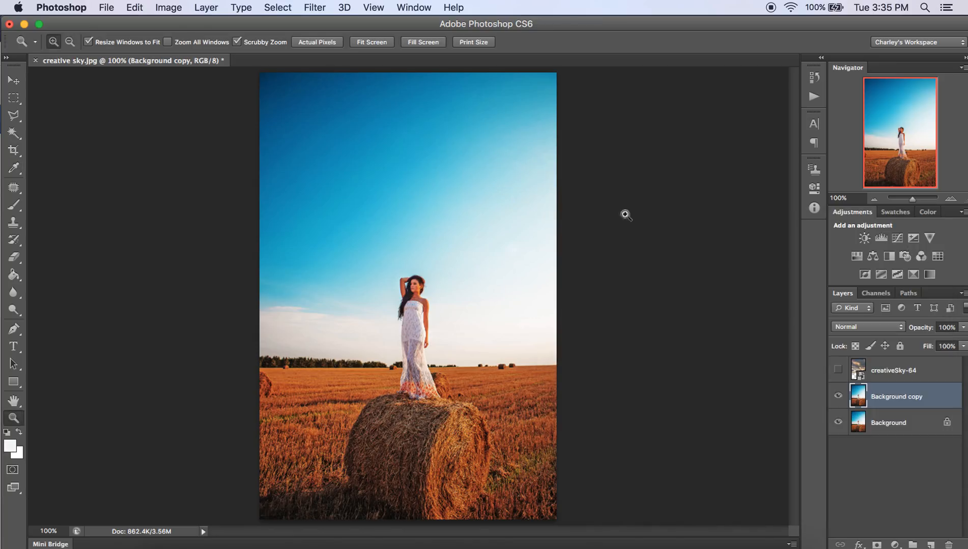
- Paint over most of the blue sky on the Background copy with a soft 193 px brush at 0% hardness
{"action": "left_click", "coordinate": [14, 204]}
{"action": "left_click", "coordinate": [68, 47]}
{"action": "mouse_move", "coordinate": [63, 115]}
{"action": "left_mouse_down"}
{"action": "mouse_move", "coordinate": [1, 113]}
{"action": "mouse_move", "coordinate": [130, 83]}
{"action": "mouse_move", "coordinate": [116, 84]}
{"action": "left_mouse_up"}
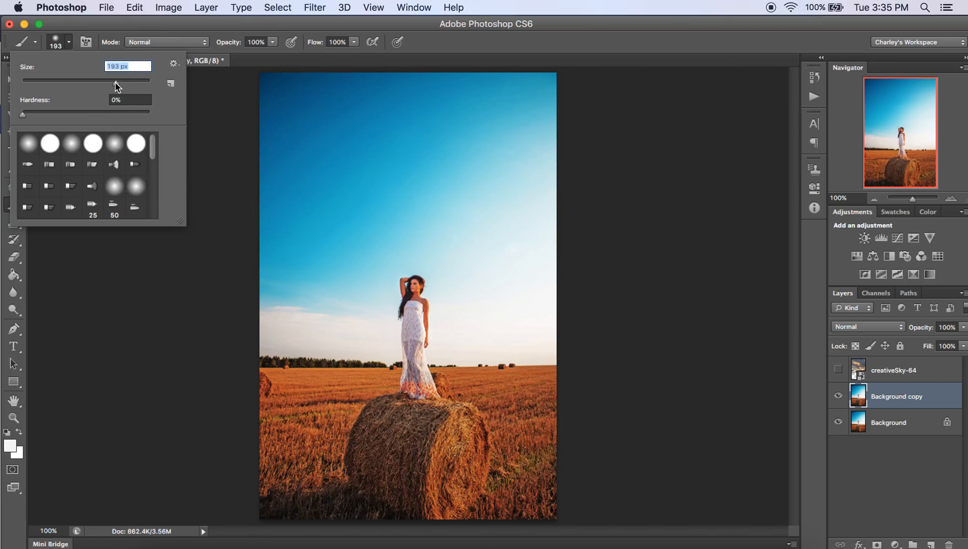
{"action": "left_click", "coordinate": [69, 41]}
{"action": "mouse_move", "coordinate": [274, 105]}
{"action": "left_mouse_down"}
{"action": "mouse_move", "coordinate": [535, 83]}
{"action": "mouse_move", "coordinate": [333, 93]}
{"action": "mouse_move", "coordinate": [574, 93]}
{"action": "mouse_move", "coordinate": [434, 102]}
{"action": "mouse_move", "coordinate": [571, 159]}
{"action": "mouse_move", "coordinate": [534, 166]}
{"action": "mouse_move", "coordinate": [411, 148]}
{"action": "mouse_move", "coordinate": [268, 154]}
{"action": "mouse_move", "coordinate": [406, 152]}
{"action": "mouse_move", "coordinate": [263, 200]}
{"action": "mouse_move", "coordinate": [274, 289]}
{"action": "mouse_move", "coordinate": [289, 193]}
{"action": "mouse_move", "coordinate": [347, 174]}
{"action": "left_mouse_up"}
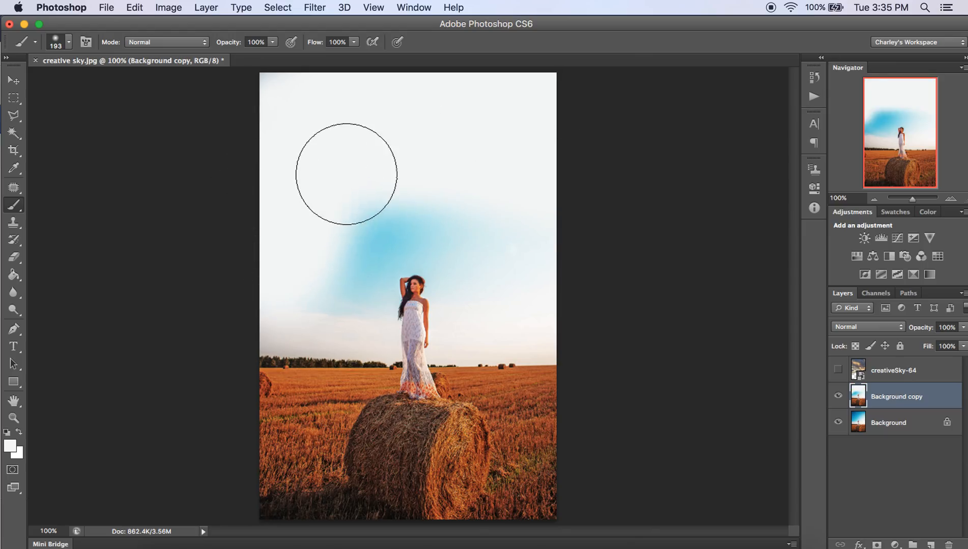
- Cover the remaining blue sky around the woman with the pale colour using a 79 px brush
{"action": "left_click", "coordinate": [68, 41]}
{"action": "left_click_drag", "start_coordinate": [113, 83], "coordinate": [71, 84]}
{"action": "mouse_move", "coordinate": [325, 289]}
{"action": "left_mouse_down"}
{"action": "mouse_move", "coordinate": [344, 256]}
{"action": "mouse_move", "coordinate": [421, 188]}
{"action": "mouse_move", "coordinate": [451, 207]}
{"action": "mouse_move", "coordinate": [379, 228]}
{"action": "mouse_move", "coordinate": [351, 283]}
{"action": "mouse_move", "coordinate": [360, 312]}
{"action": "mouse_move", "coordinate": [345, 270]}
{"action": "mouse_move", "coordinate": [327, 298]}
{"action": "mouse_move", "coordinate": [241, 298]}
{"action": "mouse_move", "coordinate": [365, 303]}
{"action": "mouse_move", "coordinate": [374, 256]}
{"action": "mouse_move", "coordinate": [427, 240]}
{"action": "mouse_move", "coordinate": [479, 259]}
{"action": "mouse_move", "coordinate": [450, 240]}
{"action": "mouse_move", "coordinate": [519, 242]}
{"action": "mouse_move", "coordinate": [465, 234]}
{"action": "mouse_move", "coordinate": [577, 271]}
{"action": "mouse_move", "coordinate": [397, 248]}
{"action": "mouse_move", "coordinate": [365, 288]}
{"action": "mouse_move", "coordinate": [395, 248]}
{"action": "mouse_move", "coordinate": [444, 265]}
{"action": "mouse_move", "coordinate": [458, 303]}
{"action": "mouse_move", "coordinate": [447, 260]}
{"action": "mouse_move", "coordinate": [369, 309]}
{"action": "left_mouse_up"}
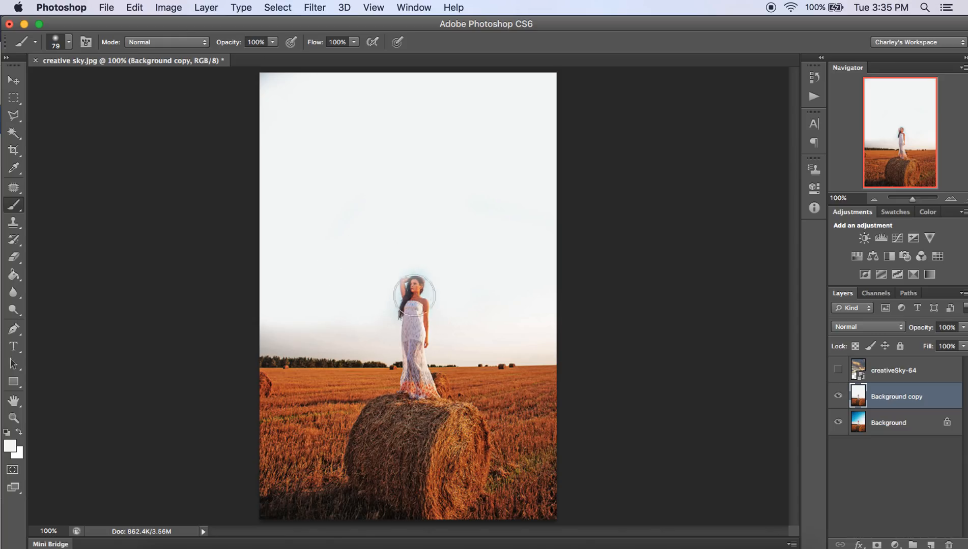
{"action": "key", "text": "e"}
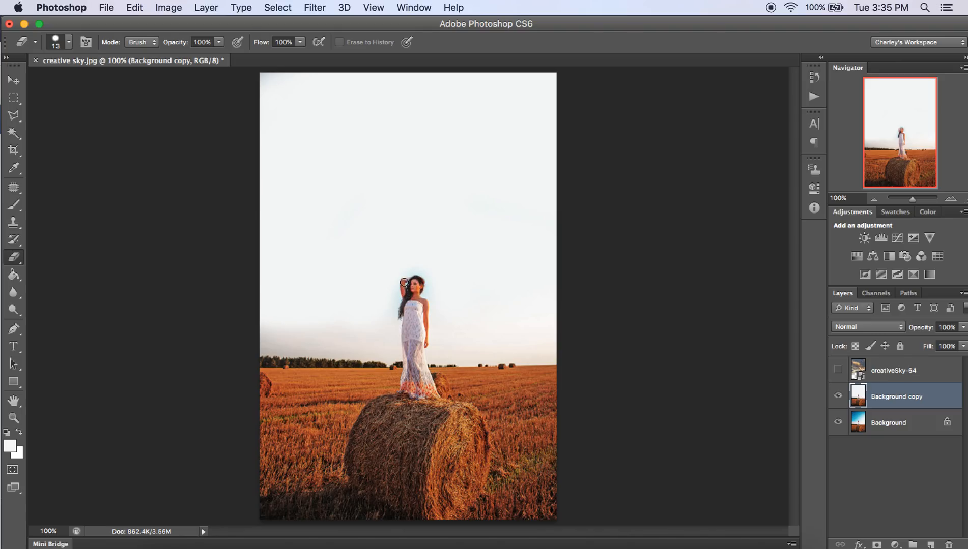
- Show the creativeSky-64 layer again and add a layer mask to it
{"action": "left_click", "coordinate": [838, 371]}
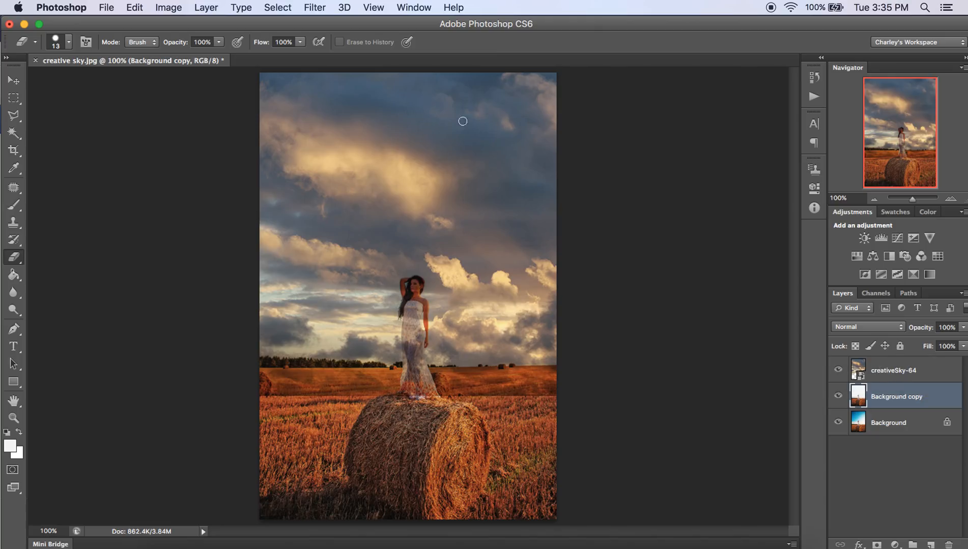
{"action": "left_click", "coordinate": [875, 375]}
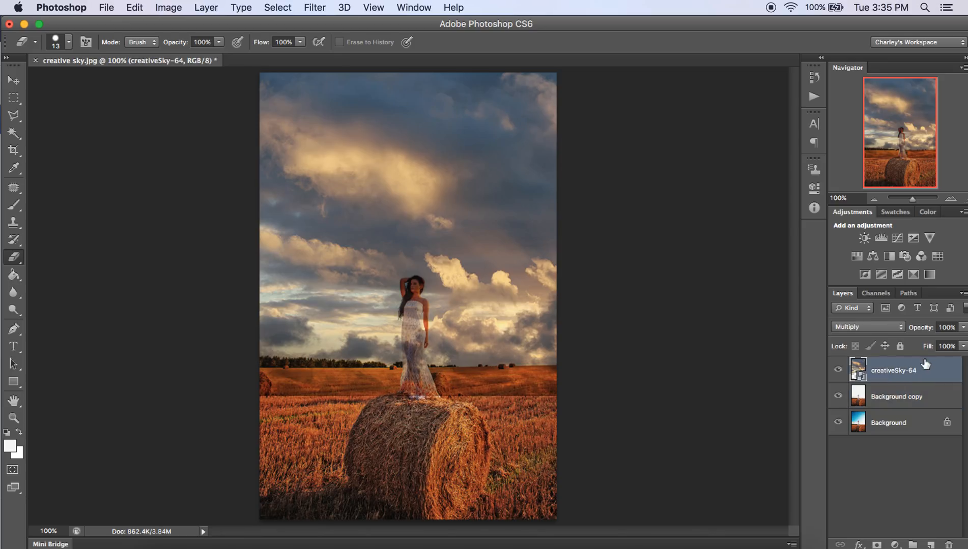
{"action": "left_click", "coordinate": [876, 544]}
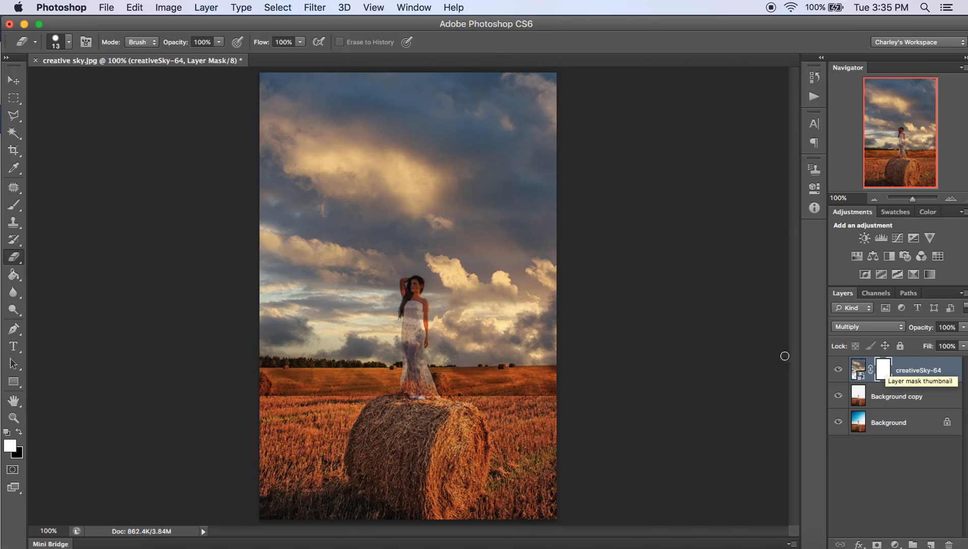
- Mask the clouds off the field with a soft 33 px black brush, and restore the bare sky spot beside the woman with white
{"action": "left_click", "coordinate": [20, 431]}
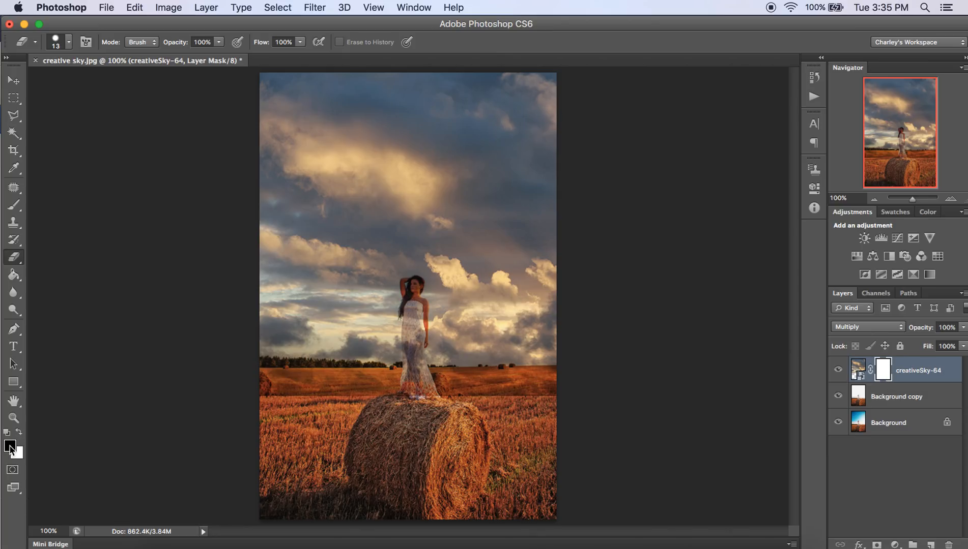
{"action": "left_click", "coordinate": [14, 205]}
{"action": "left_click", "coordinate": [68, 43]}
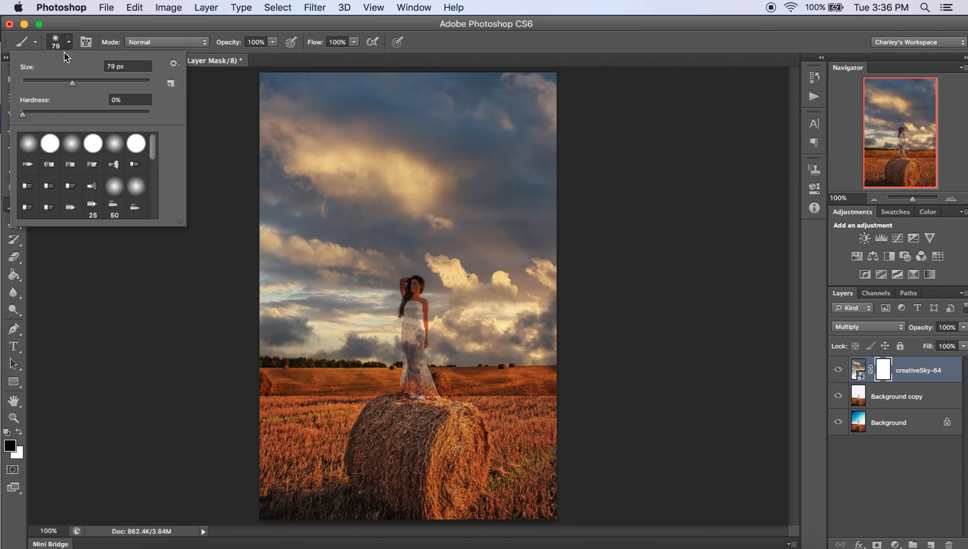
{"action": "left_click_drag", "start_coordinate": [72, 83], "coordinate": [42, 82]}
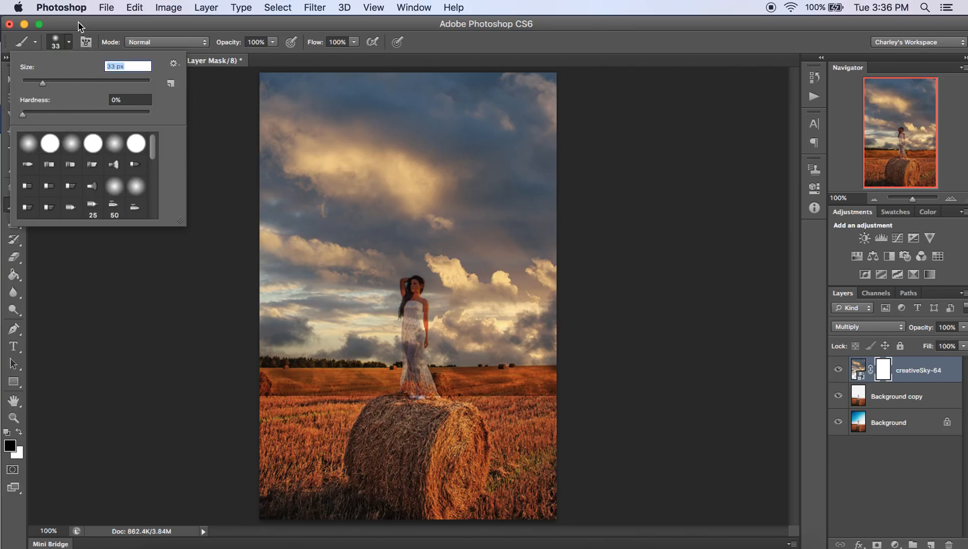
{"action": "left_click", "coordinate": [68, 42]}
{"action": "mouse_move", "coordinate": [293, 394]}
{"action": "left_mouse_down"}
{"action": "mouse_move", "coordinate": [352, 396]}
{"action": "mouse_move", "coordinate": [274, 389]}
{"action": "mouse_move", "coordinate": [590, 396]}
{"action": "mouse_move", "coordinate": [487, 394]}
{"action": "mouse_move", "coordinate": [572, 378]}
{"action": "mouse_move", "coordinate": [452, 382]}
{"action": "mouse_move", "coordinate": [506, 386]}
{"action": "mouse_move", "coordinate": [462, 367]}
{"action": "mouse_move", "coordinate": [467, 339]}
{"action": "left_mouse_up"}
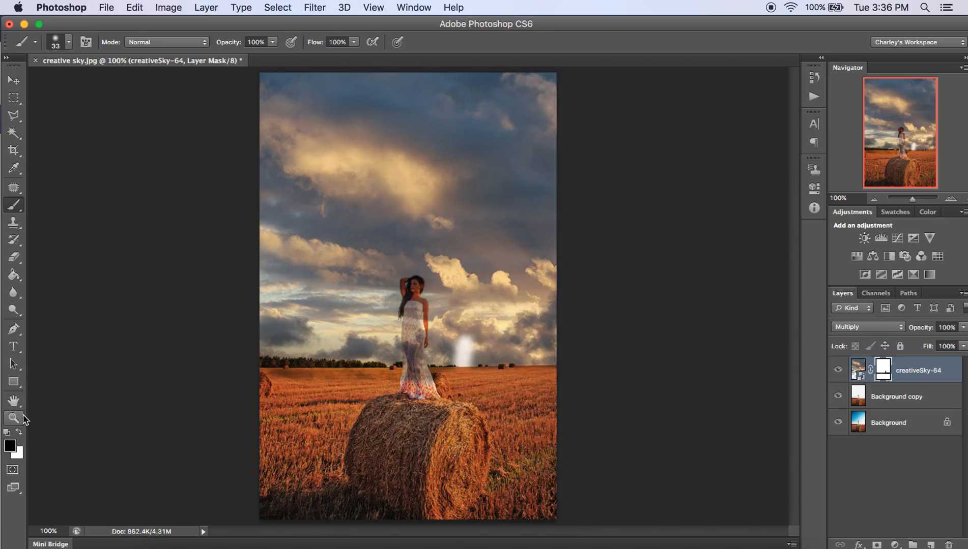
{"action": "left_click", "coordinate": [19, 432]}
{"action": "mouse_move", "coordinate": [455, 359]}
{"action": "left_mouse_down"}
{"action": "mouse_move", "coordinate": [485, 357]}
{"action": "mouse_move", "coordinate": [457, 357]}
{"action": "mouse_move", "coordinate": [462, 362]}
{"action": "mouse_move", "coordinate": [460, 337]}
{"action": "left_mouse_up"}
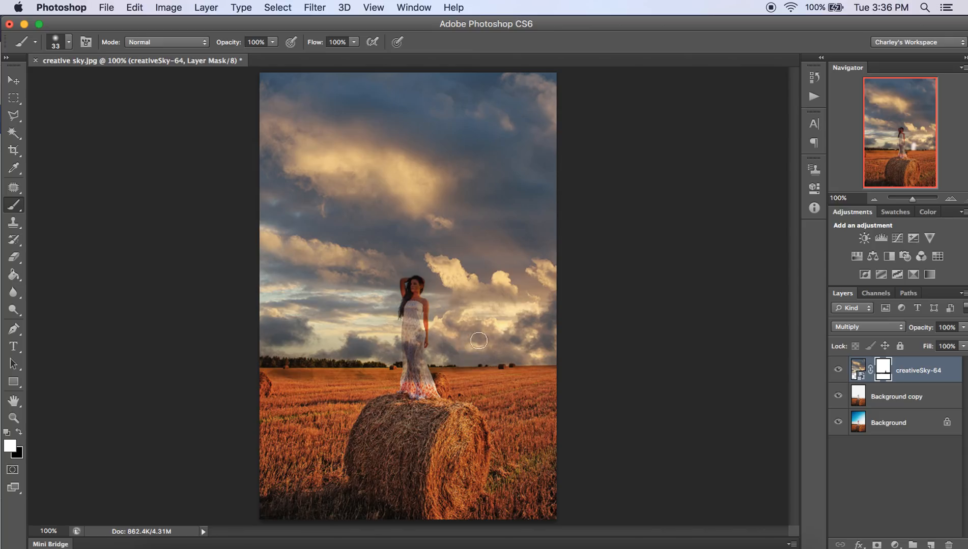
- Mask the cloud overlay off the woman by painting black over her dress, body and head
{"action": "left_click", "coordinate": [19, 434]}
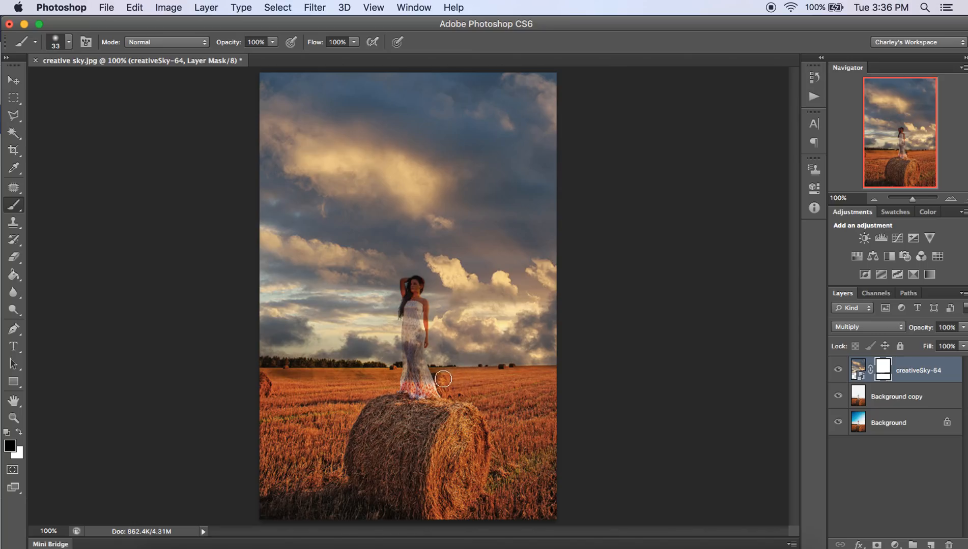
{"action": "key", "text": "super+z"}
{"action": "mouse_move", "coordinate": [442, 379]}
{"action": "left_mouse_down"}
{"action": "mouse_move", "coordinate": [254, 383]}
{"action": "mouse_move", "coordinate": [308, 381]}
{"action": "mouse_move", "coordinate": [263, 370]}
{"action": "mouse_move", "coordinate": [339, 378]}
{"action": "mouse_move", "coordinate": [316, 371]}
{"action": "mouse_move", "coordinate": [376, 374]}
{"action": "mouse_move", "coordinate": [402, 387]}
{"action": "mouse_move", "coordinate": [418, 375]}
{"action": "mouse_move", "coordinate": [412, 305]}
{"action": "mouse_move", "coordinate": [414, 387]}
{"action": "left_mouse_up"}
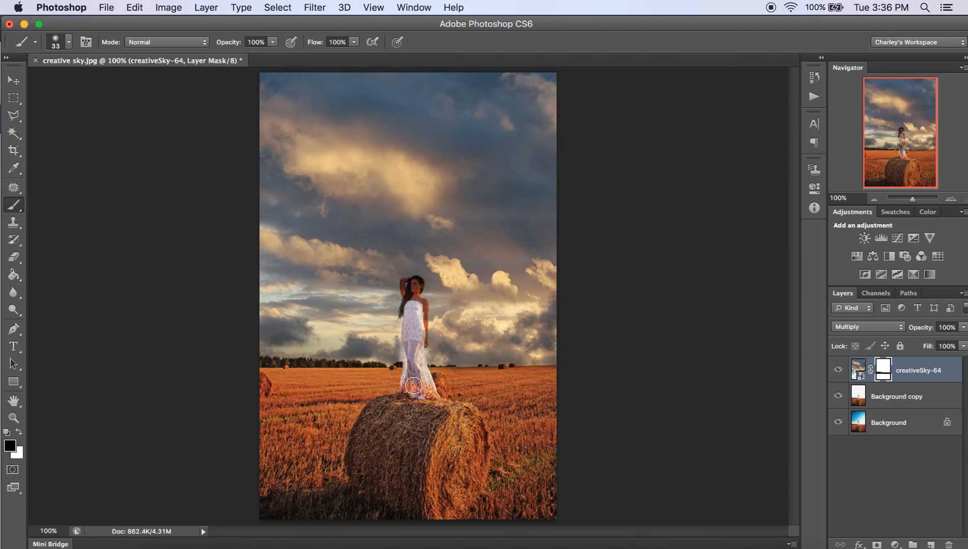
{"action": "mouse_move", "coordinate": [414, 328]}
{"action": "left_mouse_down"}
{"action": "mouse_move", "coordinate": [424, 405]}
{"action": "mouse_move", "coordinate": [406, 282]}
{"action": "mouse_move", "coordinate": [416, 335]}
{"action": "mouse_move", "coordinate": [411, 308]}
{"action": "left_mouse_up"}
{"action": "mouse_move", "coordinate": [408, 286]}
{"action": "left_mouse_down"}
{"action": "mouse_move", "coordinate": [416, 369]}
{"action": "mouse_move", "coordinate": [424, 309]}
{"action": "mouse_move", "coordinate": [414, 301]}
{"action": "mouse_move", "coordinate": [424, 320]}
{"action": "mouse_move", "coordinate": [418, 363]}
{"action": "mouse_move", "coordinate": [411, 310]}
{"action": "mouse_move", "coordinate": [409, 384]}
{"action": "left_mouse_up"}
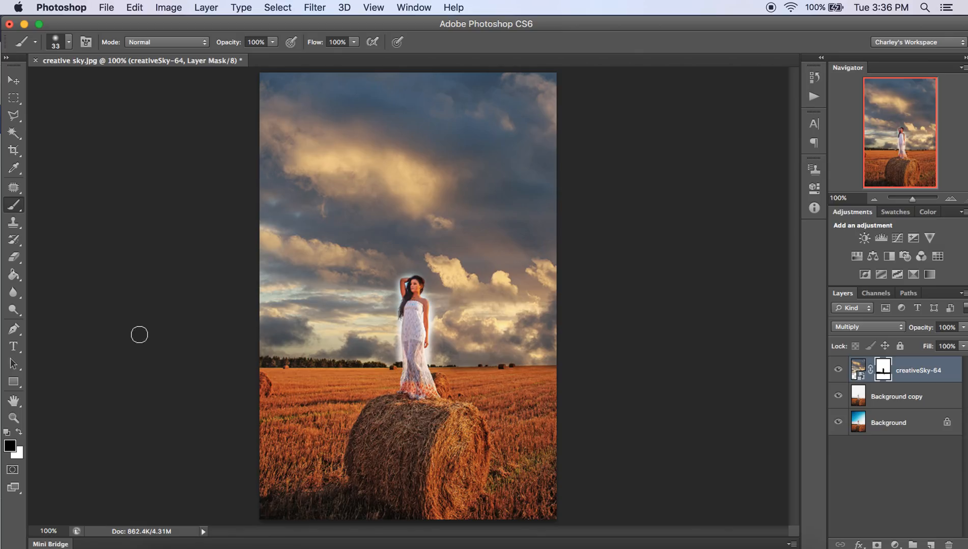
- Restore the clouds over the pale halo around the woman by painting white on the mask with an 18 px brush at 24% hardness
{"action": "left_click", "coordinate": [20, 434]}
{"action": "left_click", "coordinate": [66, 43]}
{"action": "left_click_drag", "start_coordinate": [44, 83], "coordinate": [33, 84]}
{"action": "left_click", "coordinate": [46, 113]}
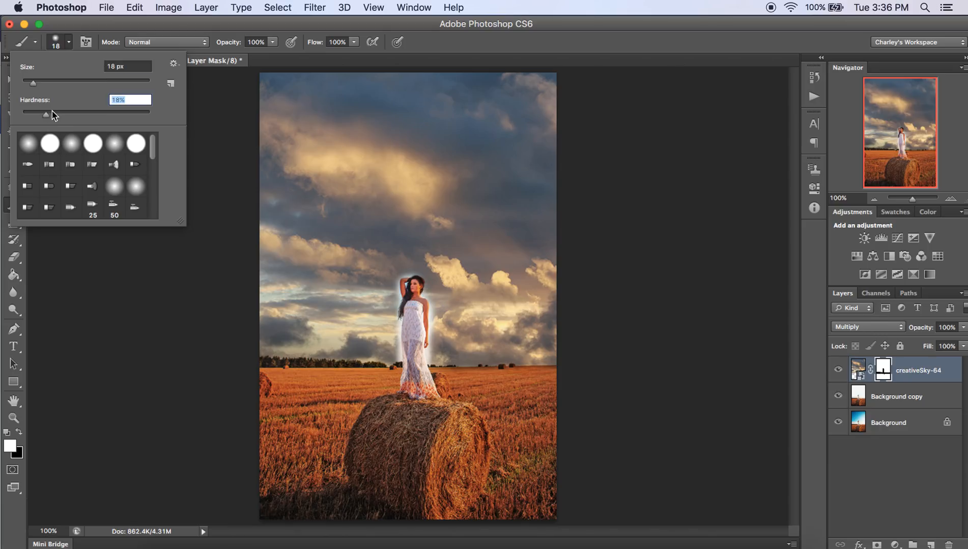
{"action": "mouse_move", "coordinate": [436, 300]}
{"action": "left_mouse_down"}
{"action": "mouse_move", "coordinate": [434, 332]}
{"action": "mouse_move", "coordinate": [436, 291]}
{"action": "mouse_move", "coordinate": [432, 356]}
{"action": "left_mouse_up"}
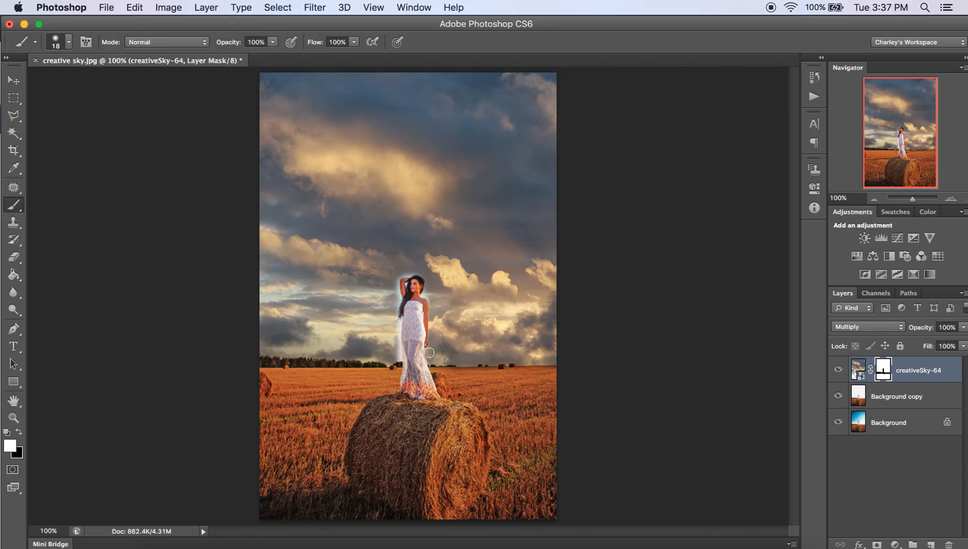
{"action": "left_click_drag", "start_coordinate": [397, 324], "coordinate": [398, 359]}
{"action": "mouse_move", "coordinate": [396, 300]}
{"action": "left_mouse_down"}
{"action": "mouse_move", "coordinate": [395, 323]}
{"action": "mouse_move", "coordinate": [393, 277]}
{"action": "left_mouse_up"}
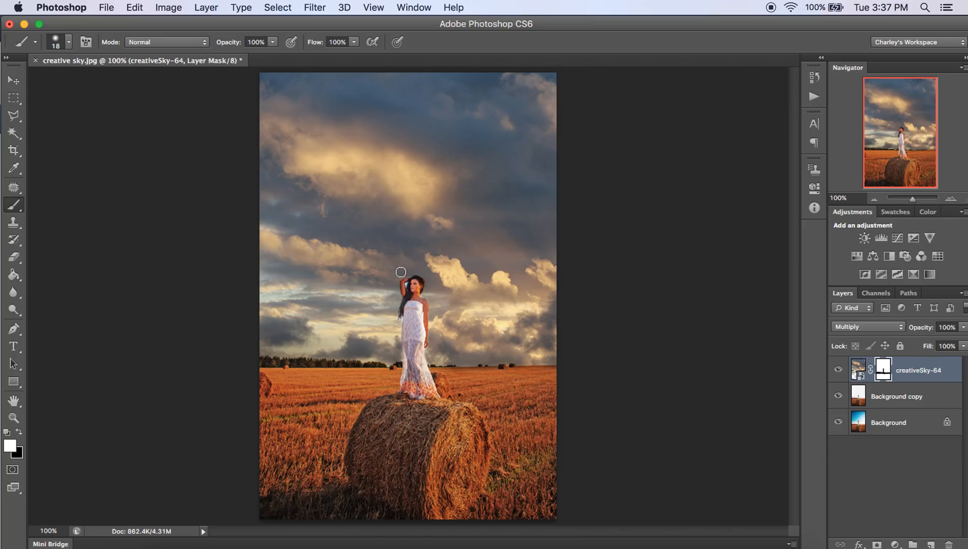
- Reduce the brush size to 5 px
{"action": "left_click", "coordinate": [69, 42]}
{"action": "left_click", "coordinate": [26, 81]}
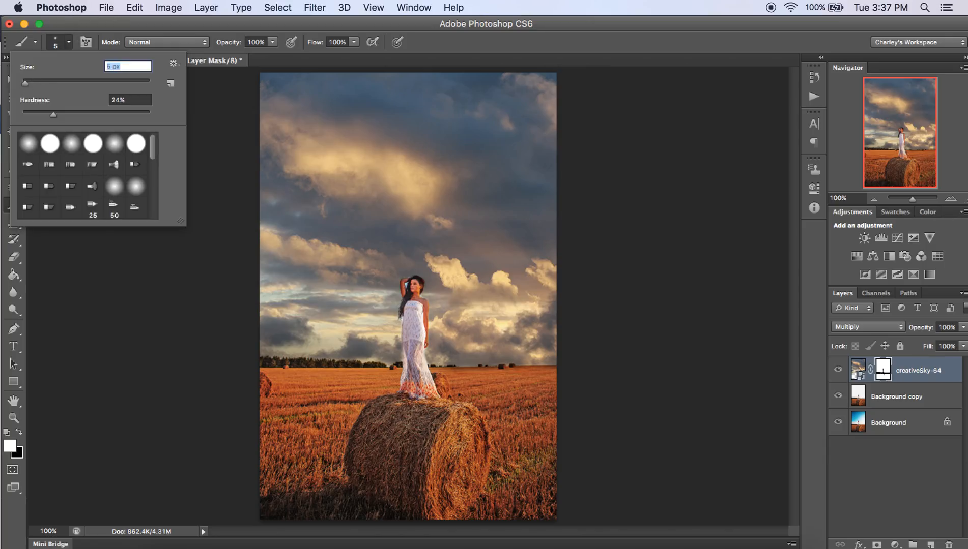
{"action": "key", "text": "Return"}
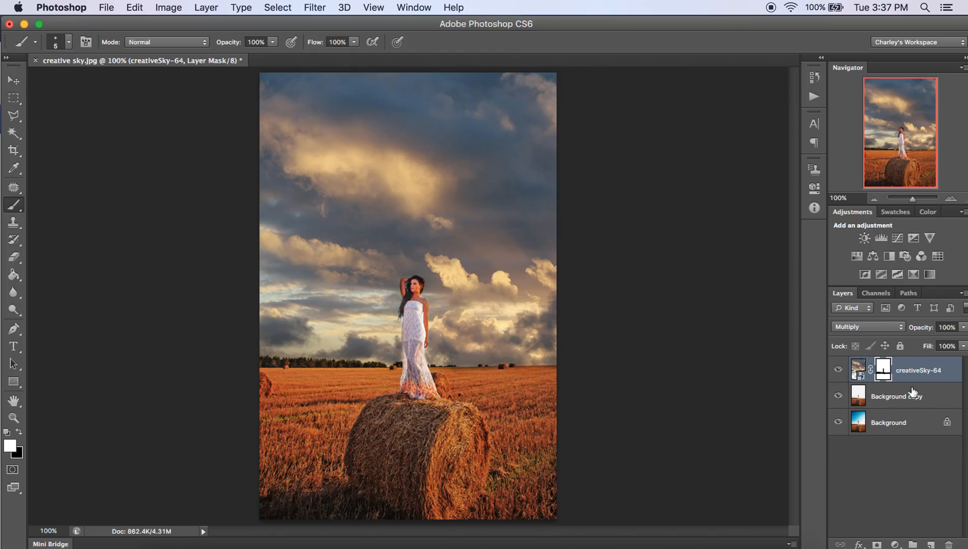
- Merge the creativeSky-64 and Background copy layers, and toggle the merged layer's visibility to compare it with the original photo
{"action": "left_click", "coordinate": [931, 396], "text": "shift"}
{"action": "key", "text": "super+e"}
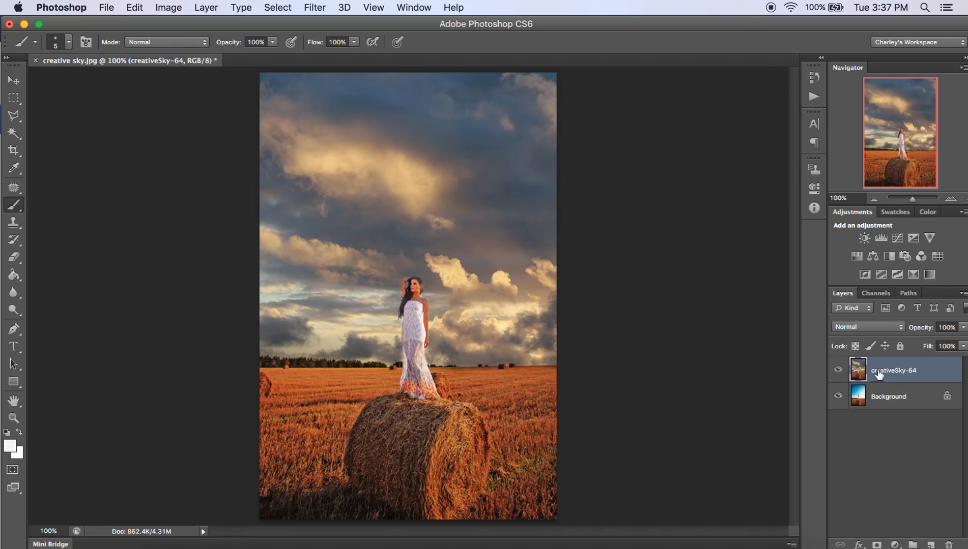
{"action": "left_click", "coordinate": [839, 370]}
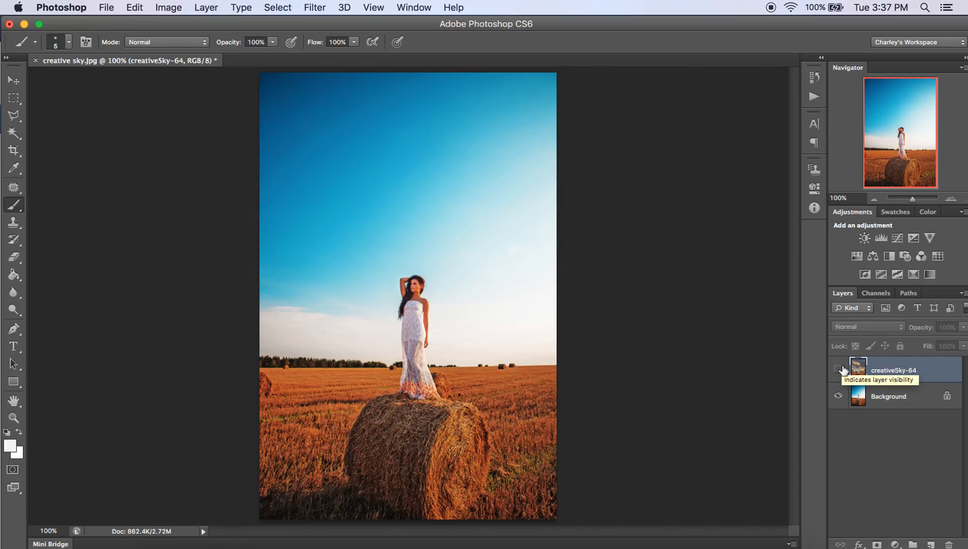
{"action": "left_click", "coordinate": [839, 370]}
{"action": "left_click", "coordinate": [840, 371]}
{"action": "left_click", "coordinate": [839, 370]}
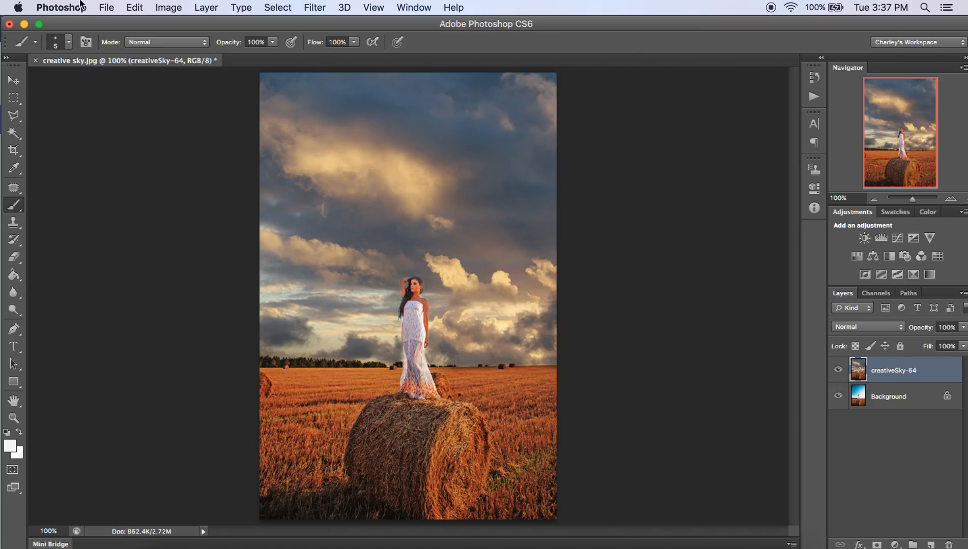
{"action": "left_click", "coordinate": [124, 5]}
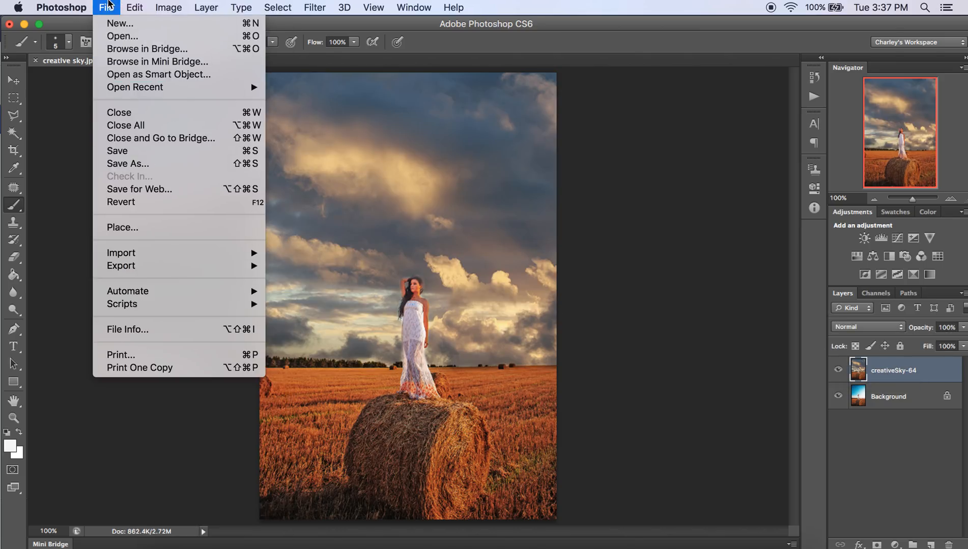
{"action": "left_click", "coordinate": [110, 7]}
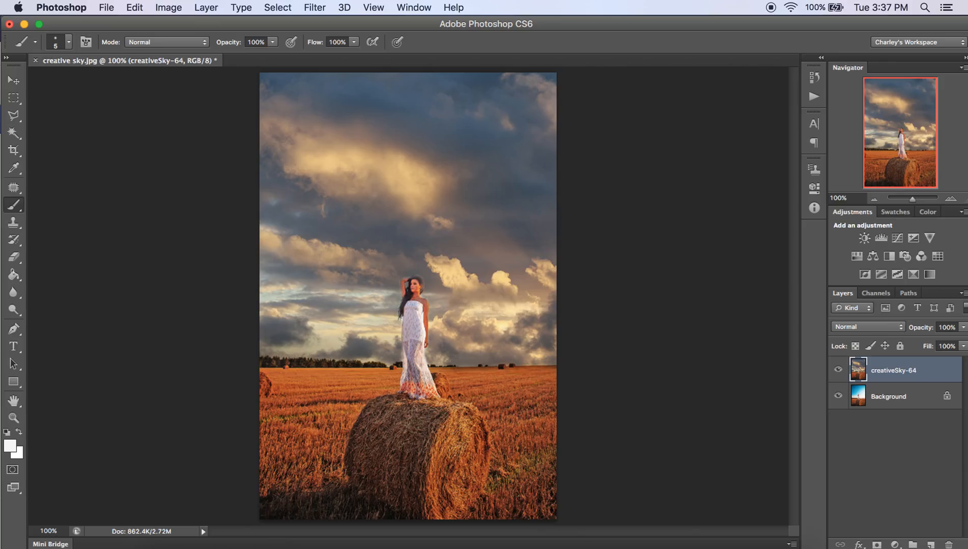